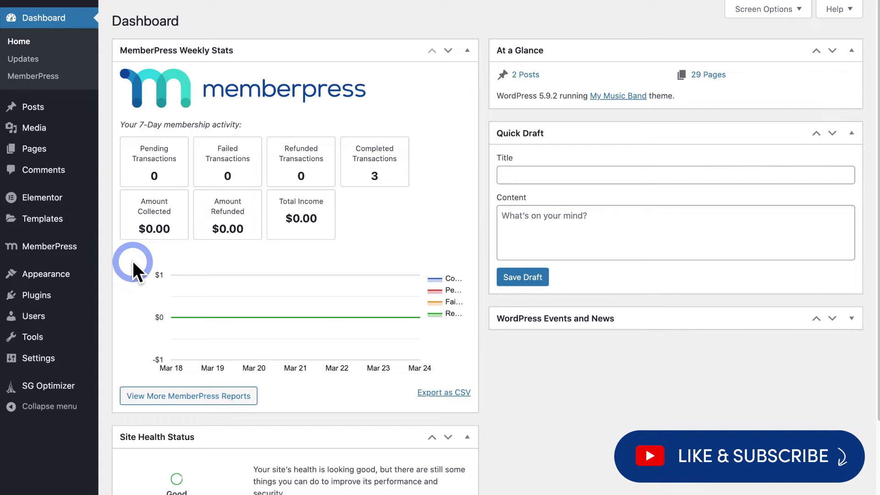
# Step: Go to the MemberPress Members list and start manually adding a new member
pyautogui.moveTo(65, 254)
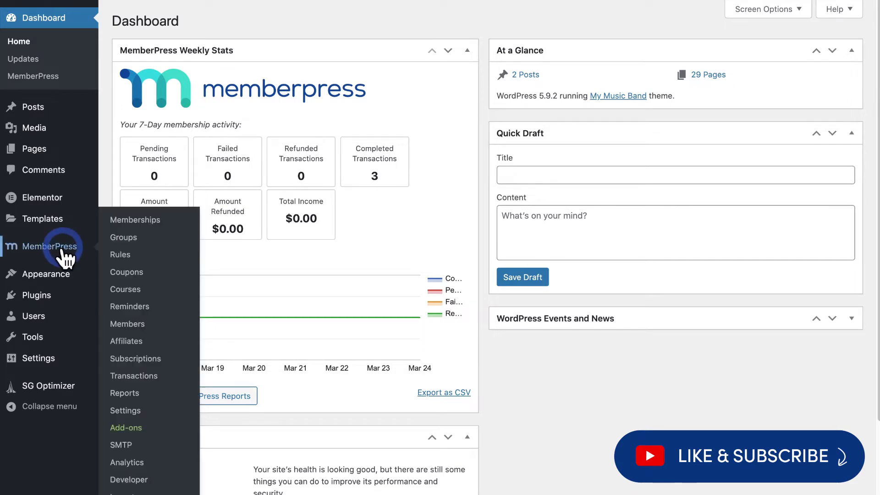
pyautogui.click(128, 324)
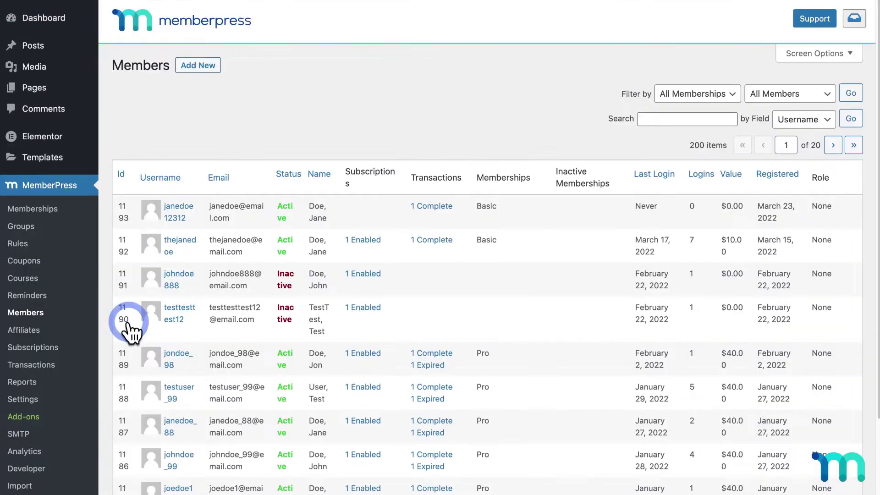
pyautogui.click(208, 72)
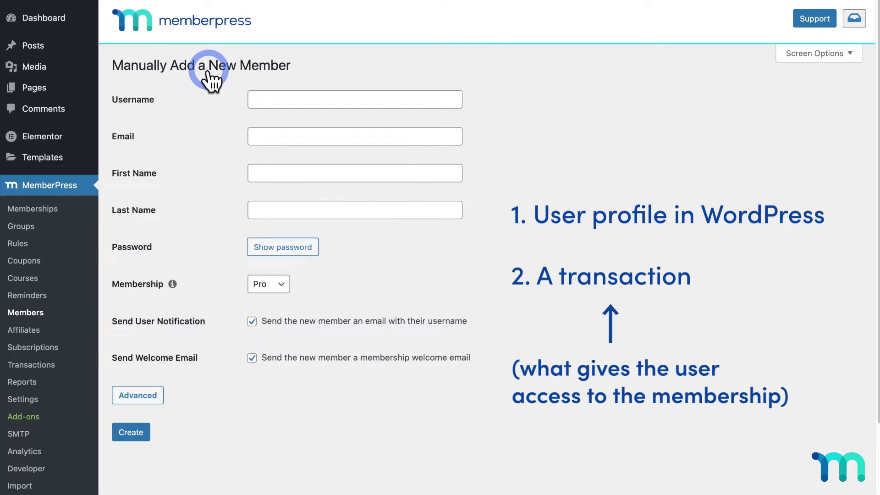
# Step: Enter the new member's username and e-mail address
pyautogui.click(273, 97)
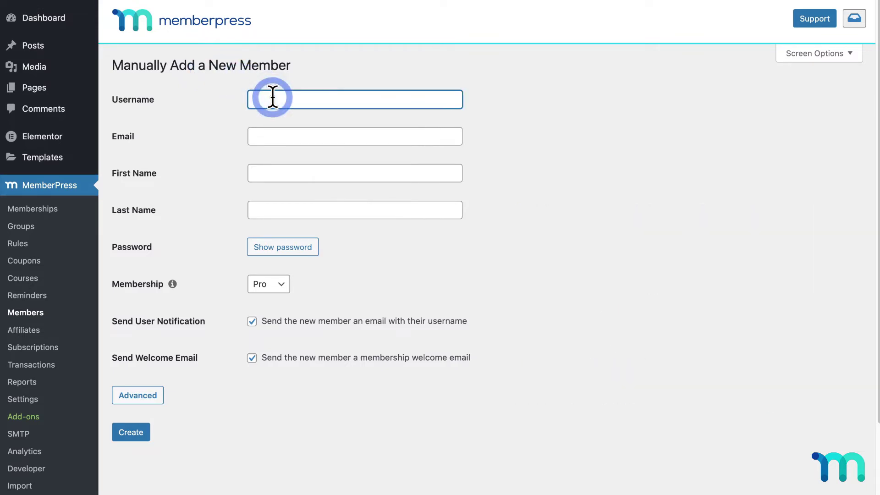
pyautogui.write('janedoe999')
pyautogui.doubleClick(272, 98)
pyautogui.click(303, 137)
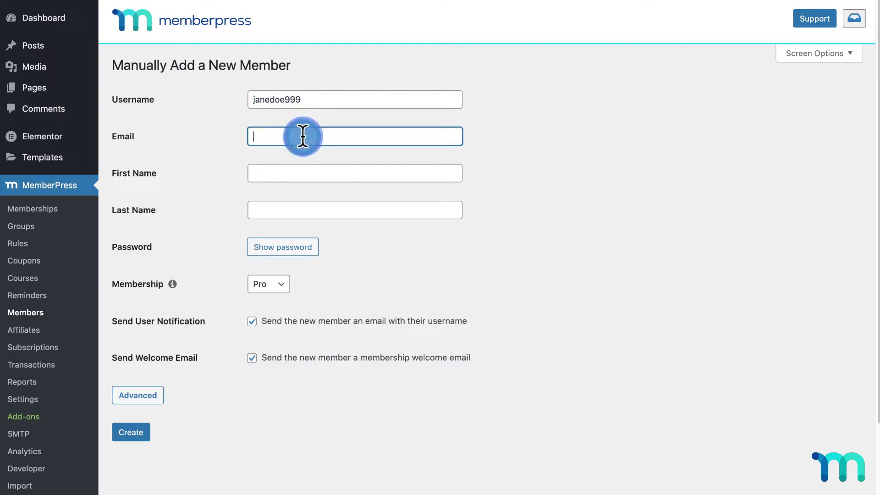
pyautogui.write('janedoe000')
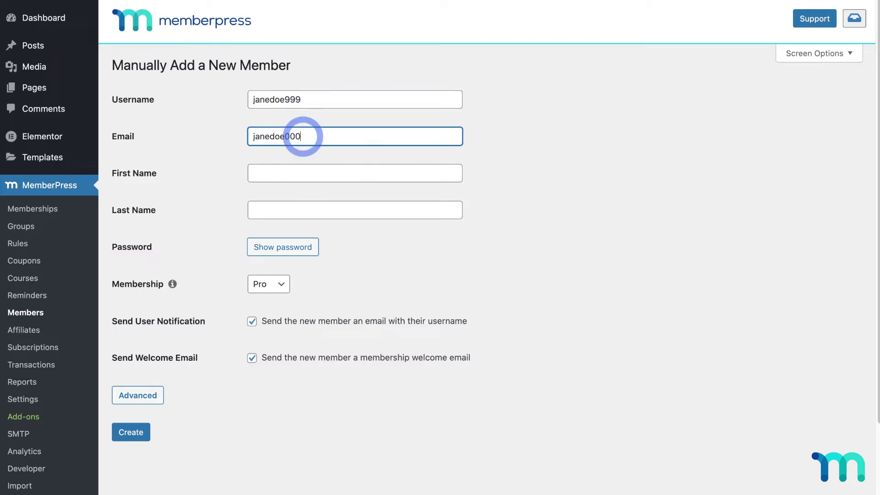
pyautogui.write('@email.com')
# Step: Fill in the member's first and last name and generate a password for them
pyautogui.press('Tab')
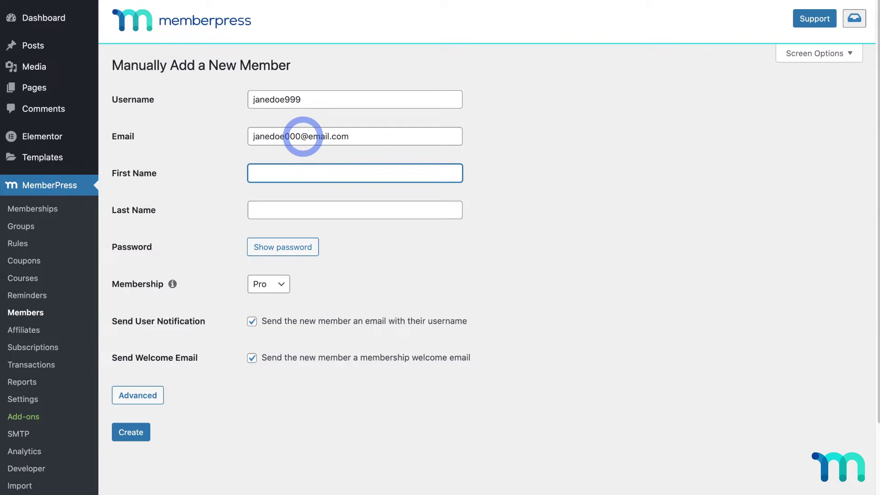
pyautogui.write('Jane')
pyautogui.press('Tab')
pyautogui.write('Doe')
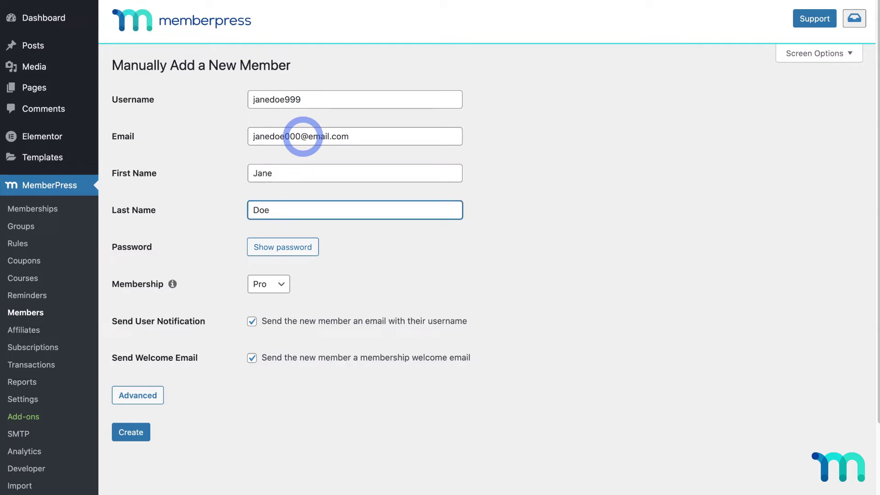
pyautogui.click(299, 247)
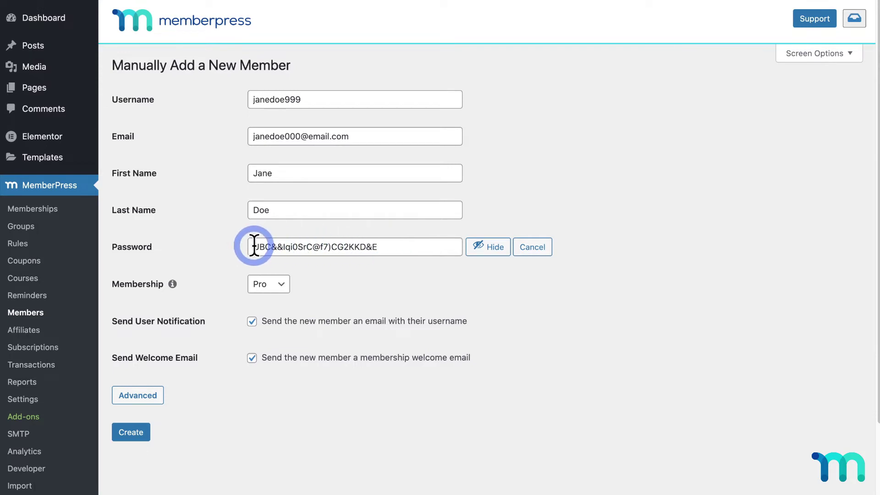
pyautogui.click(399, 247)
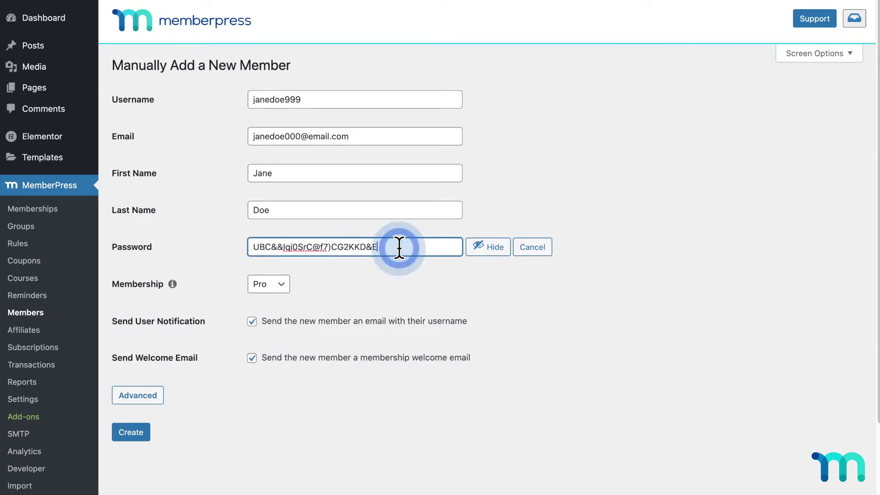
pyautogui.click(396, 276)
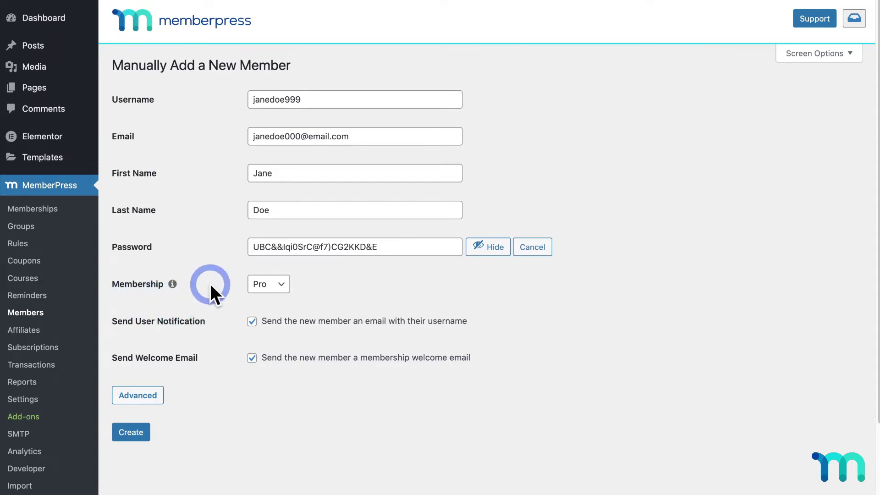
pyautogui.click(276, 287)
pyautogui.click(285, 285)
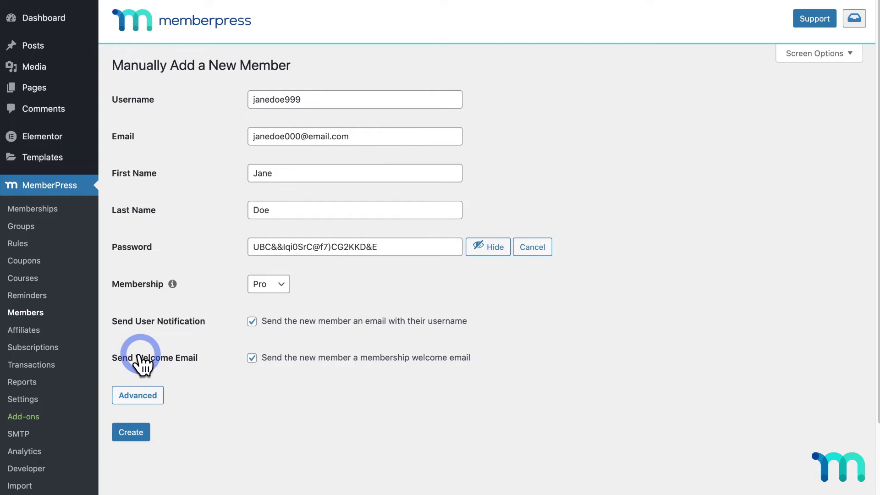
pyautogui.click(253, 322)
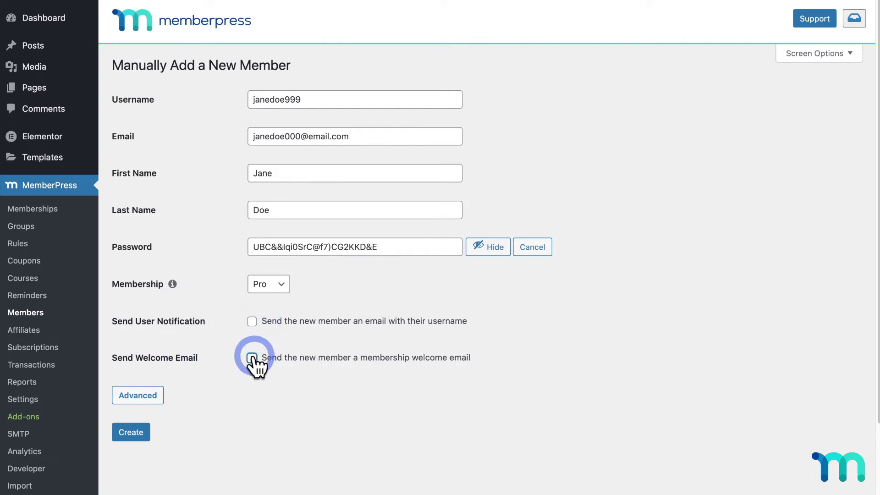
pyautogui.click(252, 358)
pyautogui.click(253, 322)
pyautogui.click(146, 322)
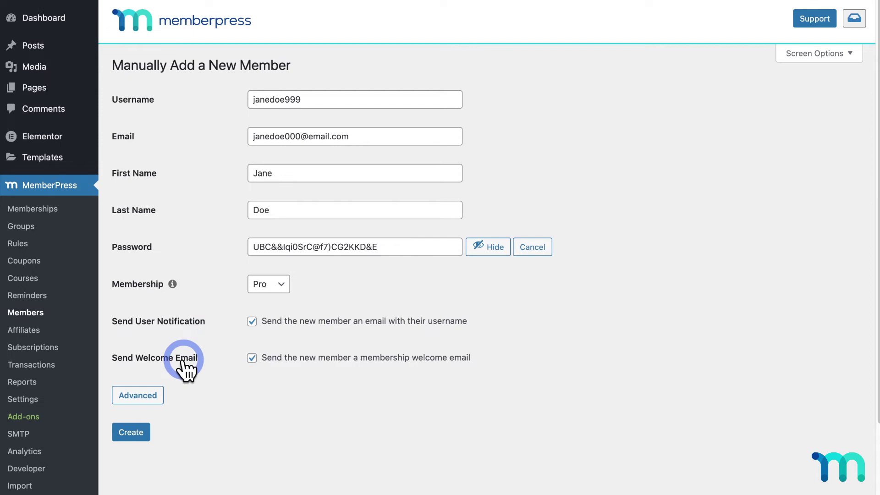
pyautogui.click(252, 358)
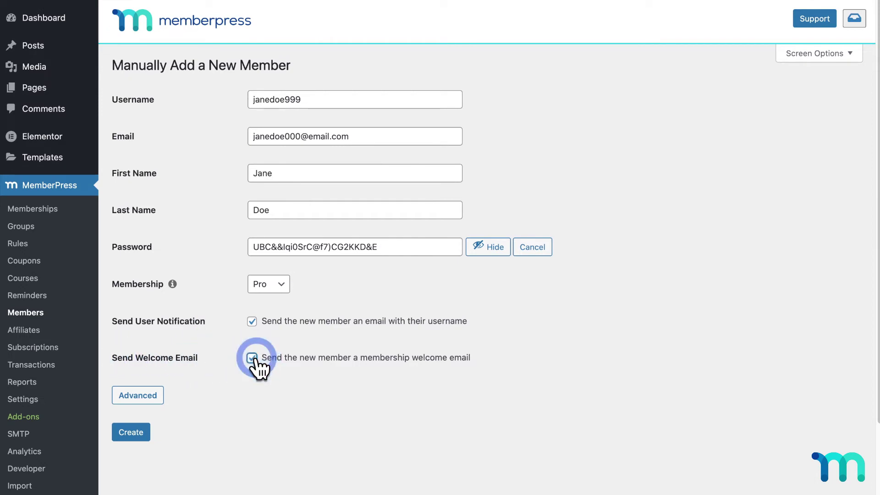
pyautogui.click(252, 358)
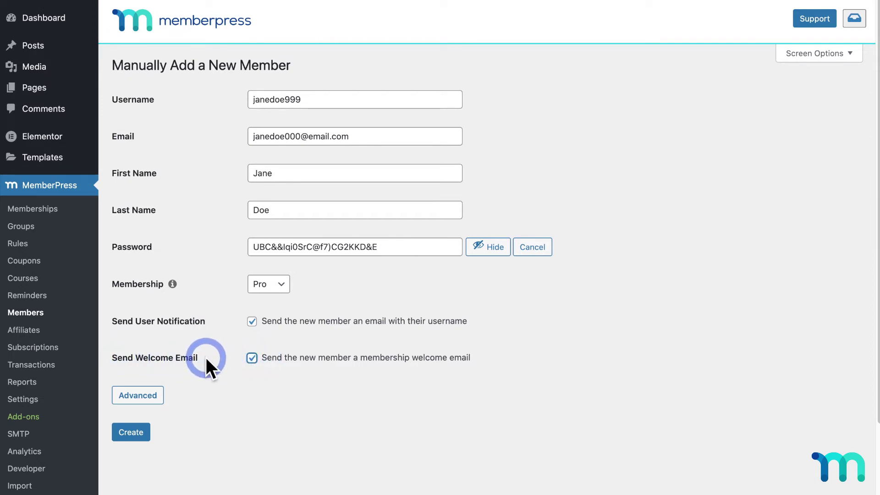
pyautogui.click(205, 358)
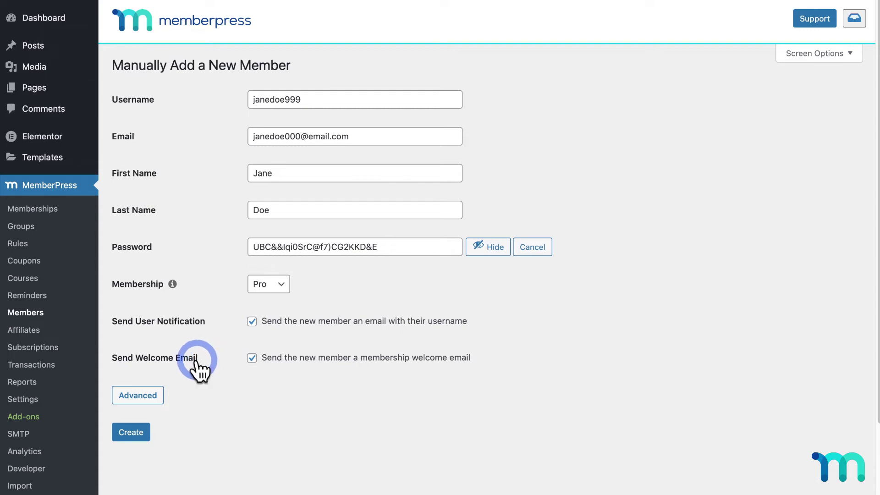
# Step: In the advanced transaction settings, keep status Complete and change expiry from Default to Lifetime
pyautogui.click(142, 397)
pyautogui.scroll(-3, 197, 362)
pyautogui.scroll(-3, 197, 362)
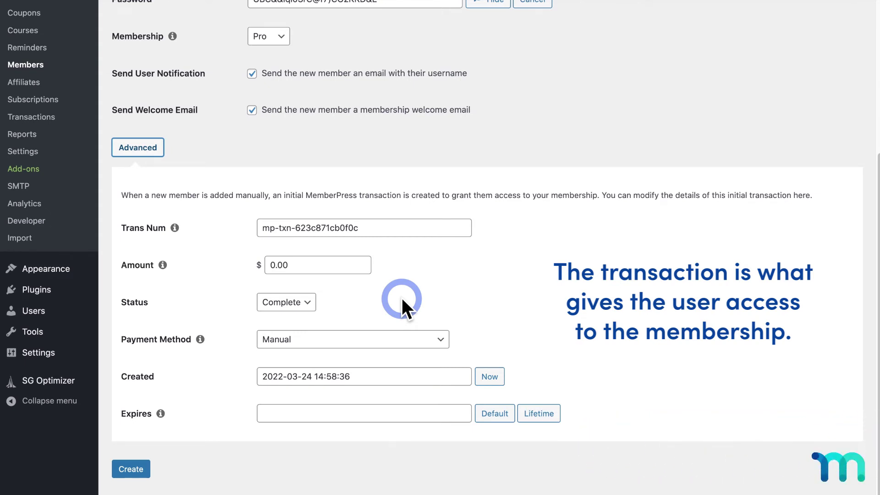
pyautogui.click(303, 303)
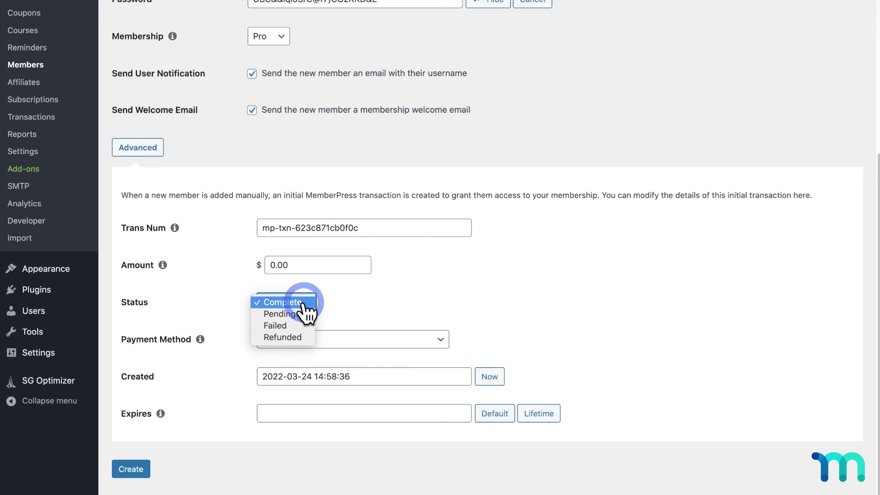
pyautogui.click(304, 302)
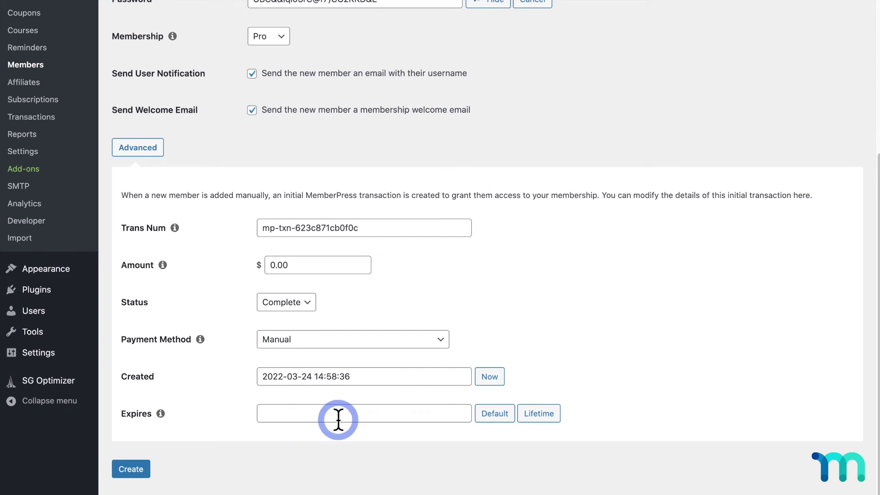
pyautogui.click(493, 415)
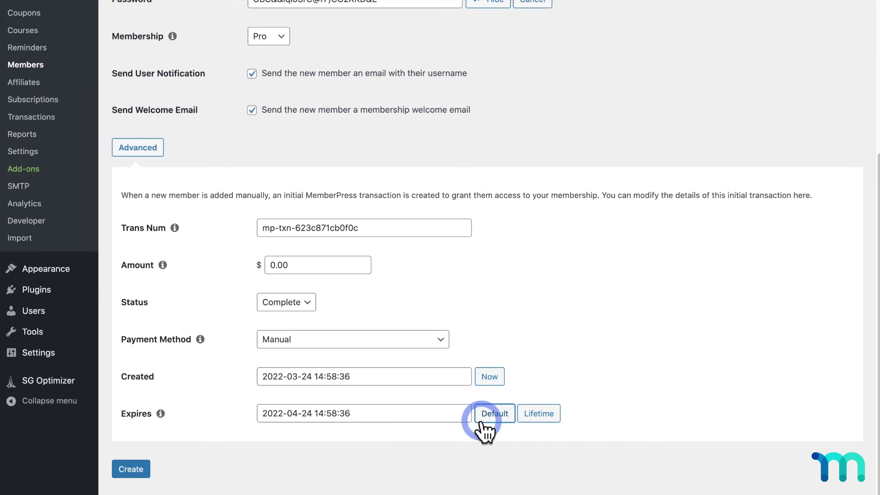
pyautogui.click(555, 419)
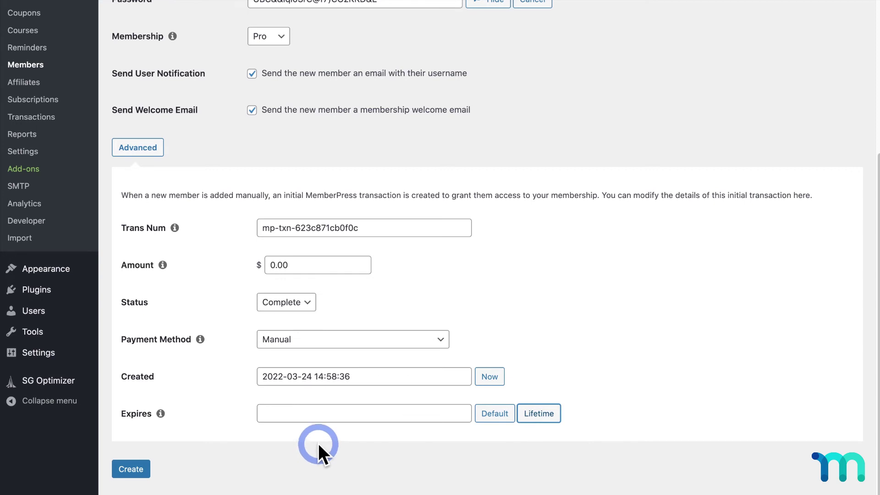
# Step: Submit the form to create the Pro member with its $0.00 Complete lifetime transaction
pyautogui.click(138, 472)
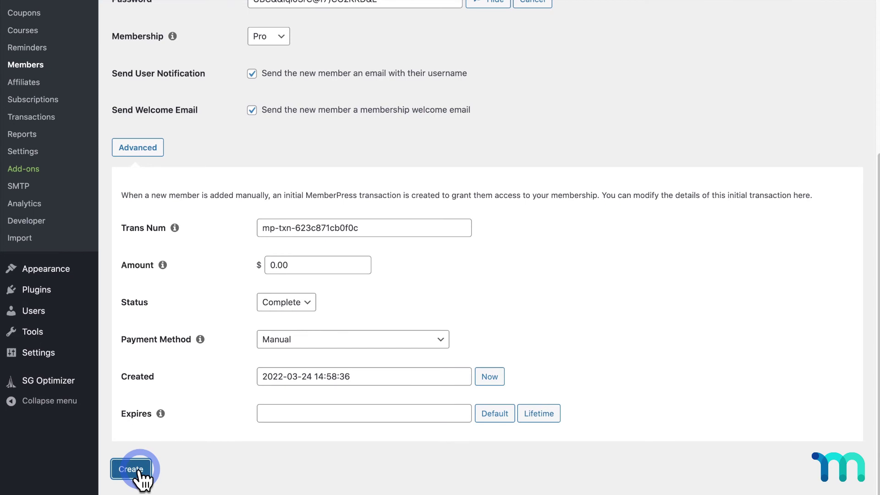